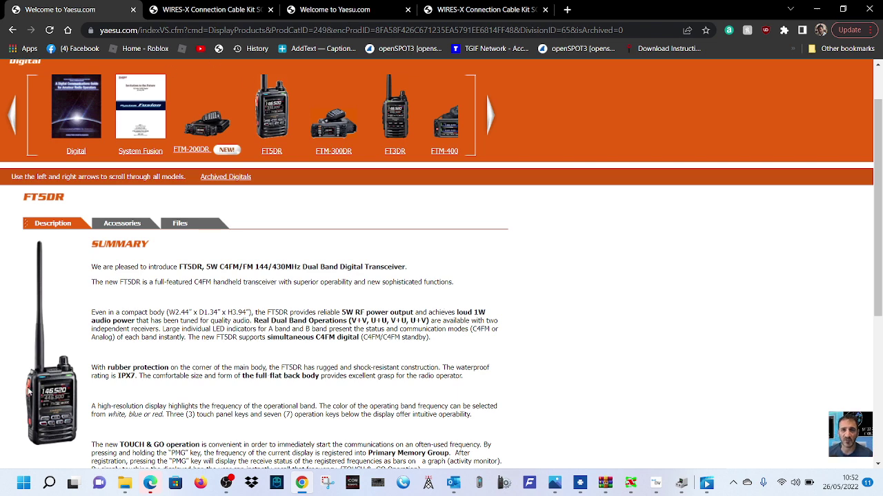
# - Glance over the FTM-400DR/XDR page and the WIRES-X driver manual, then return to the FT5DR page
pyautogui.scroll(1, 72, 303)
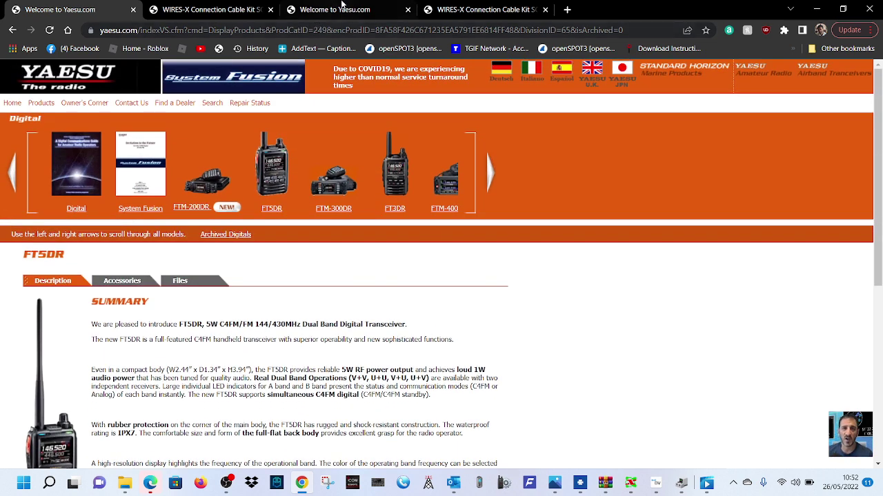
pyautogui.click(348, 10)
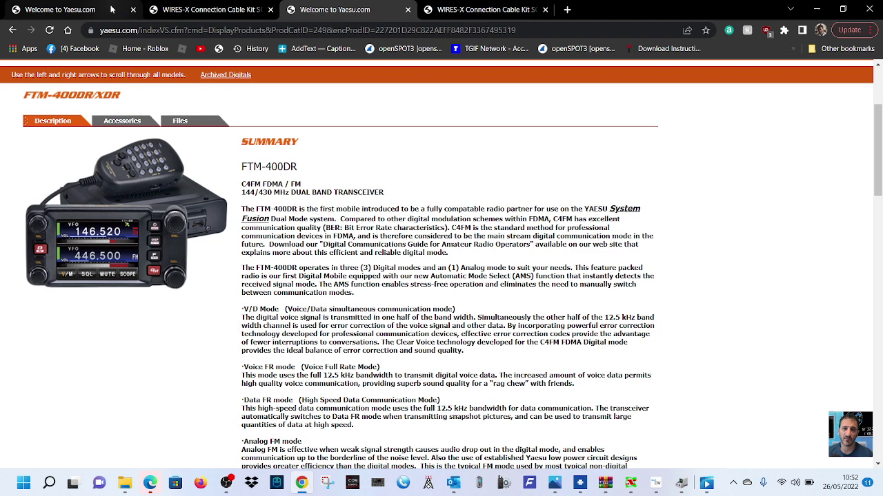
pyautogui.click(71, 10)
pyautogui.scroll(-2, 352, 224)
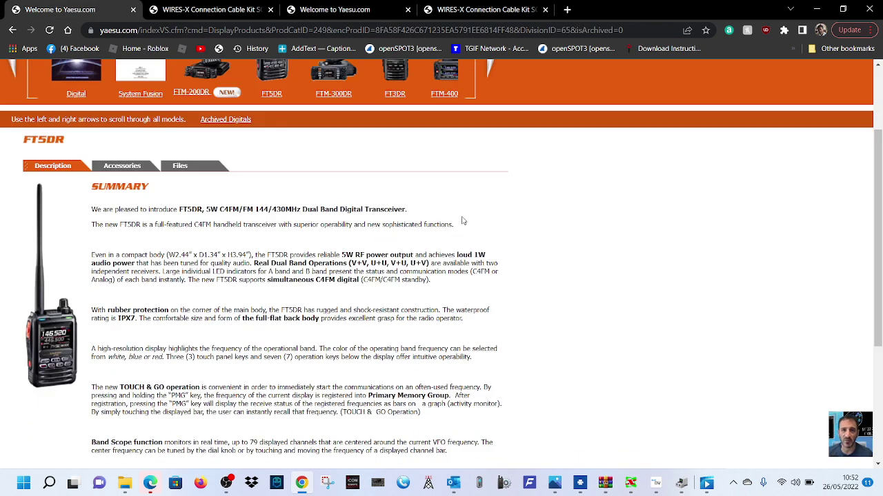
pyautogui.scroll(1, 471, 250)
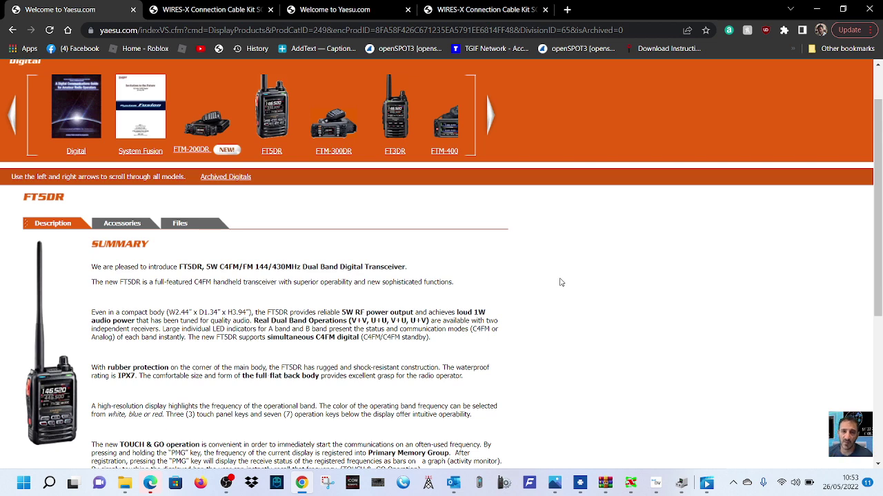
pyautogui.scroll(-1, 550, 274)
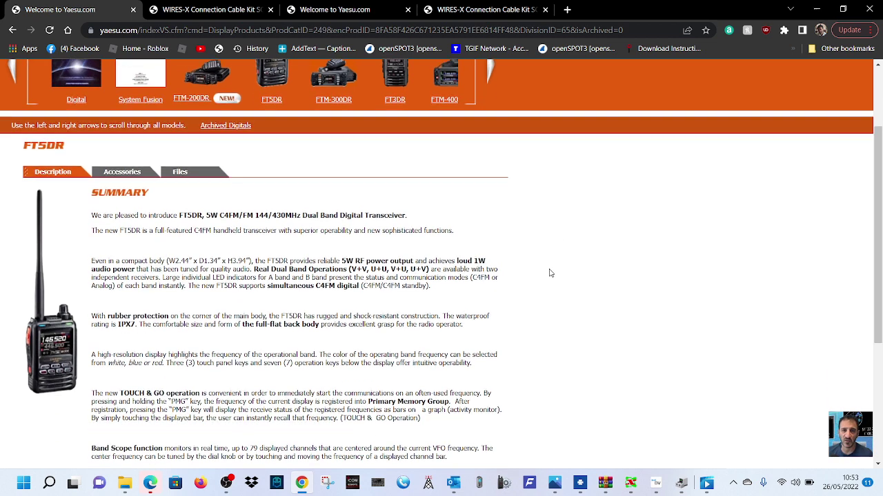
pyautogui.scroll(1, 560, 265)
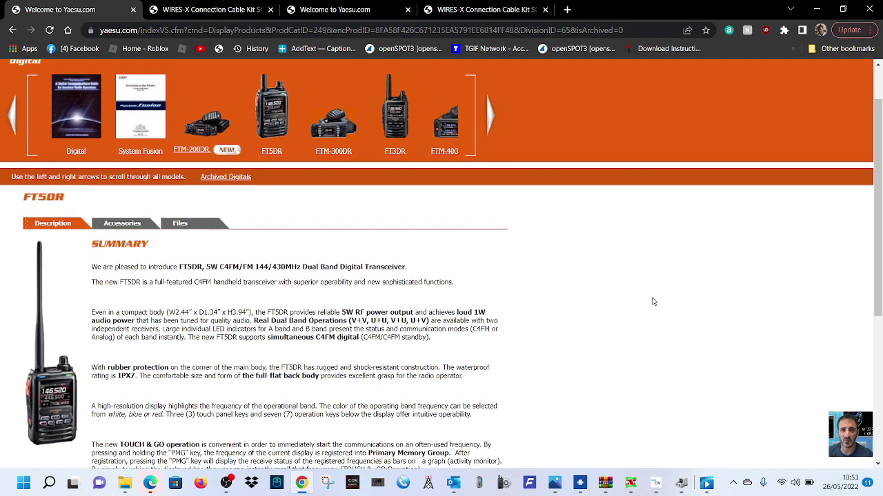
pyautogui.click(174, 11)
pyautogui.click(83, 11)
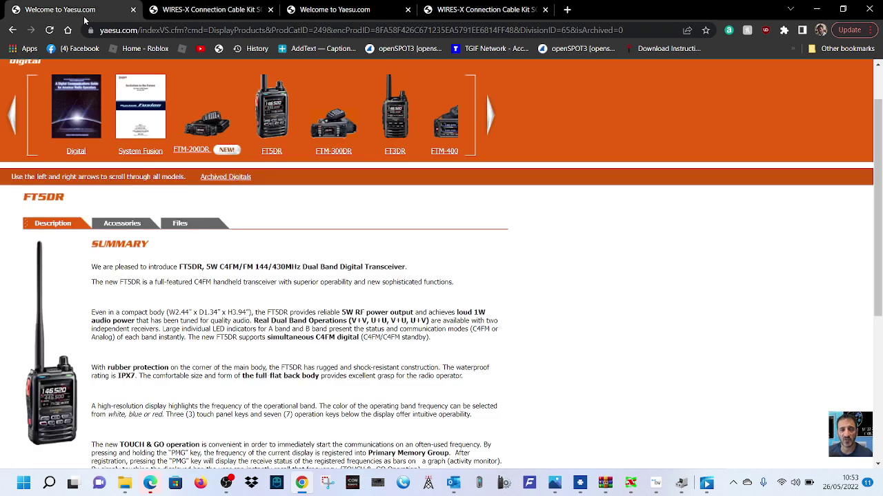
# - Open the FT5DR Files tab and scroll through its brochures, manuals and software downloads
pyautogui.click(193, 226)
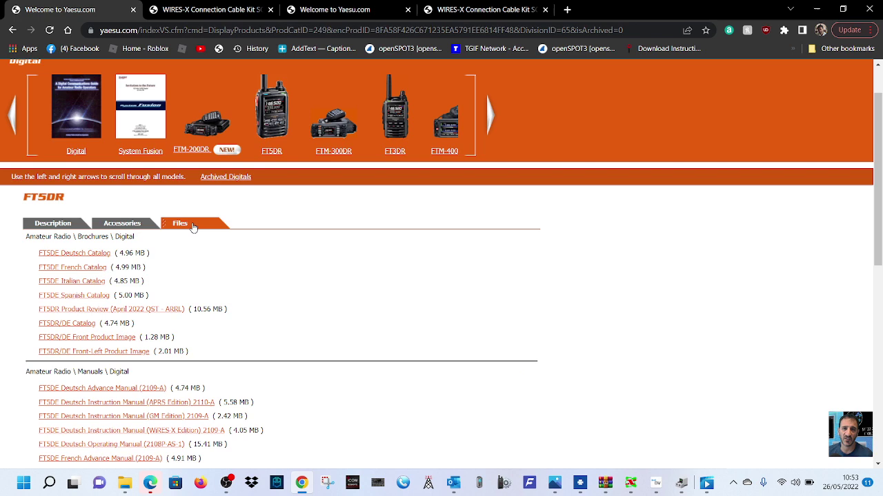
pyautogui.scroll(-4, 200, 260)
pyautogui.scroll(-3, 206, 259)
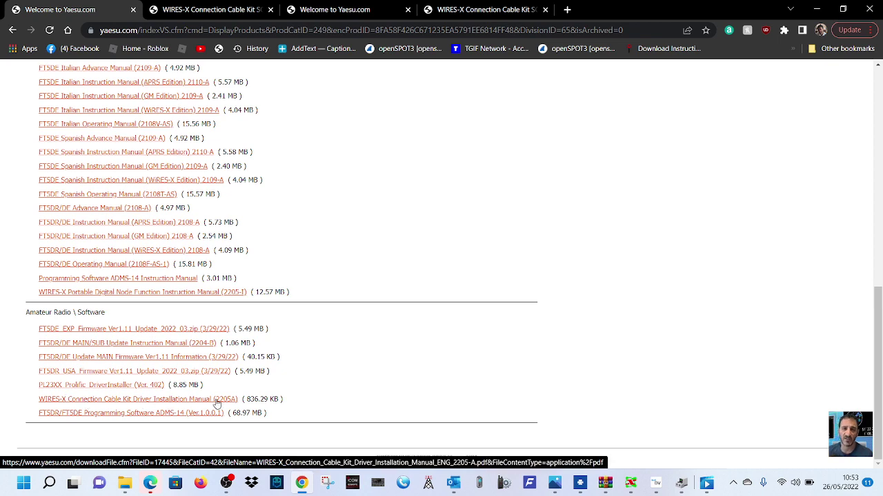
pyautogui.scroll(4, 603, 338)
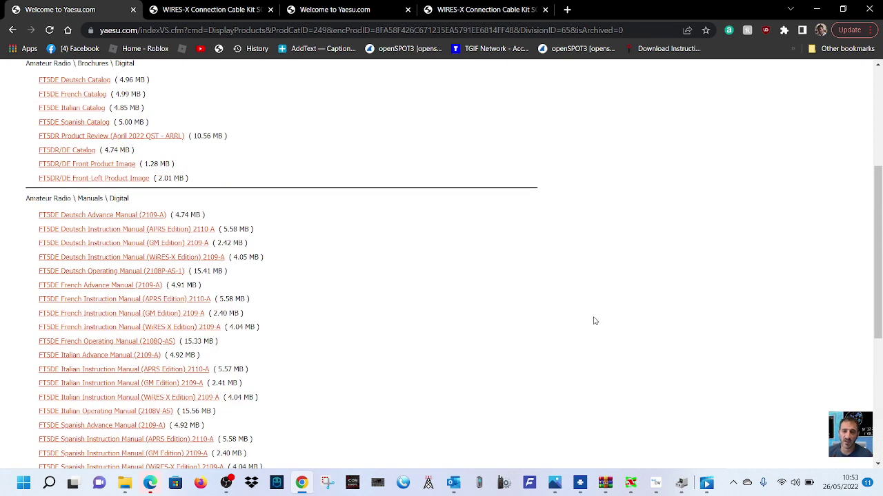
pyautogui.scroll(-5, 537, 349)
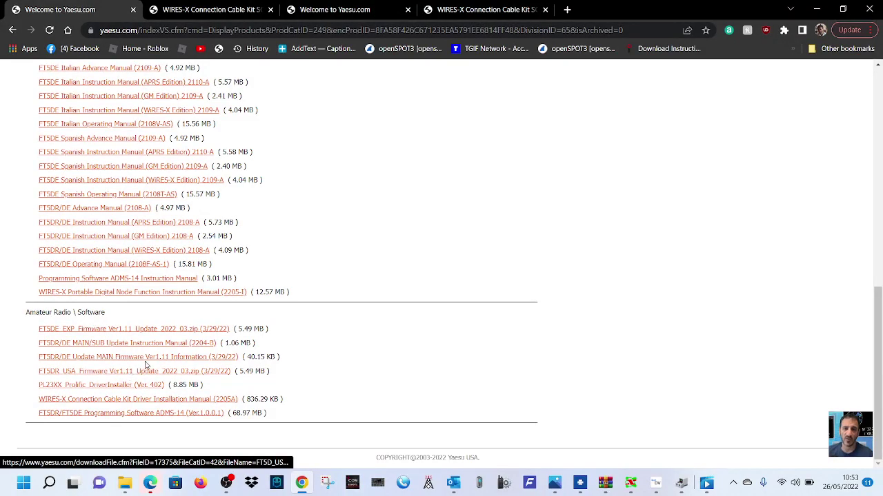
pyautogui.scroll(10, 615, 233)
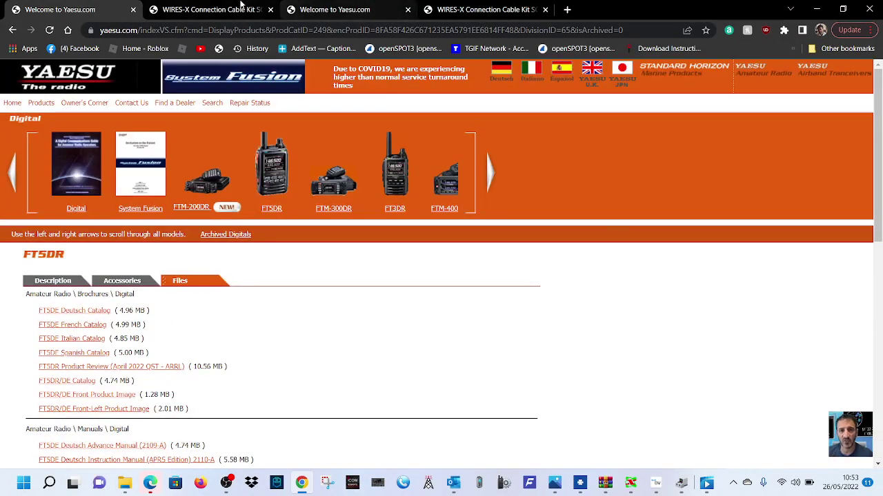
# - View the WIRES-X Connection Cable Kit driver installation manual PDF
pyautogui.click(210, 10)
pyautogui.scroll(-3, 587, 306)
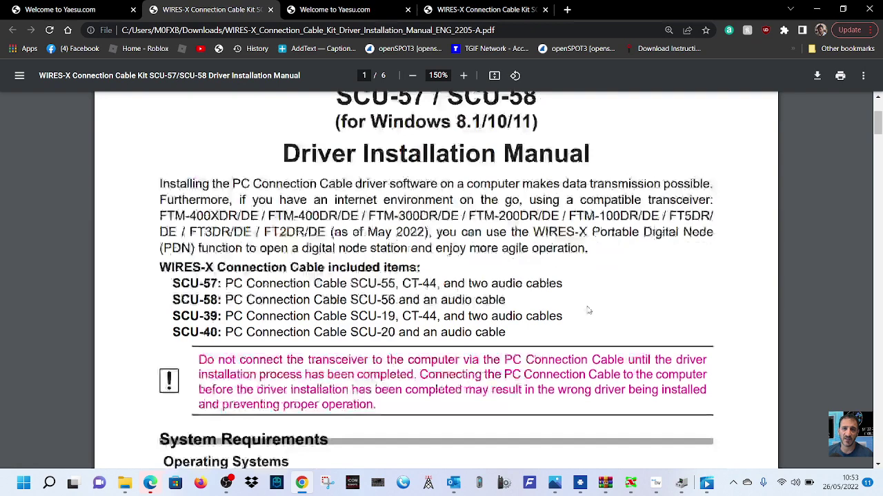
pyautogui.scroll(3, 600, 303)
pyautogui.scroll(-2, 601, 300)
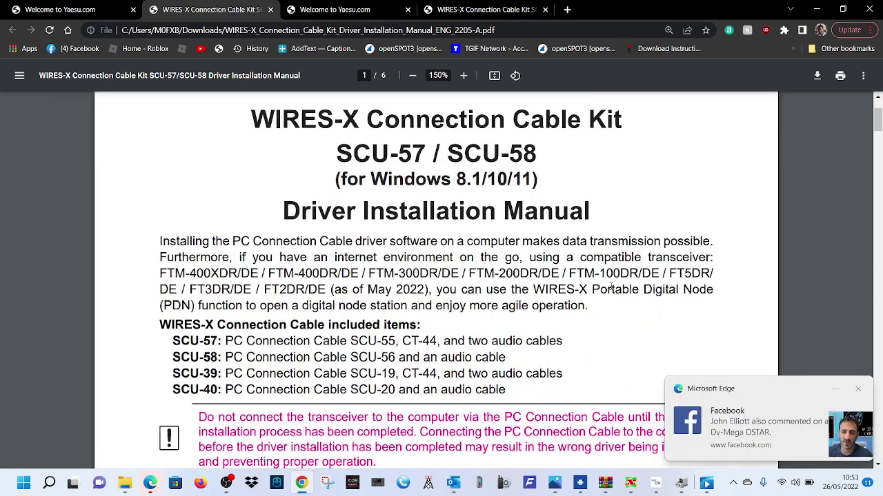
# - Dismiss the Facebook notification and scroll down to the manual's System Requirements section
pyautogui.click(859, 389)
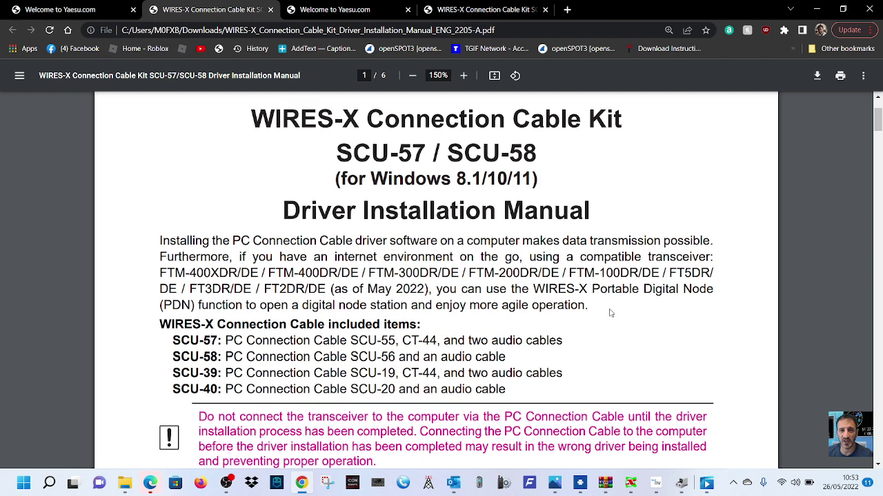
pyautogui.scroll(-1, 610, 312)
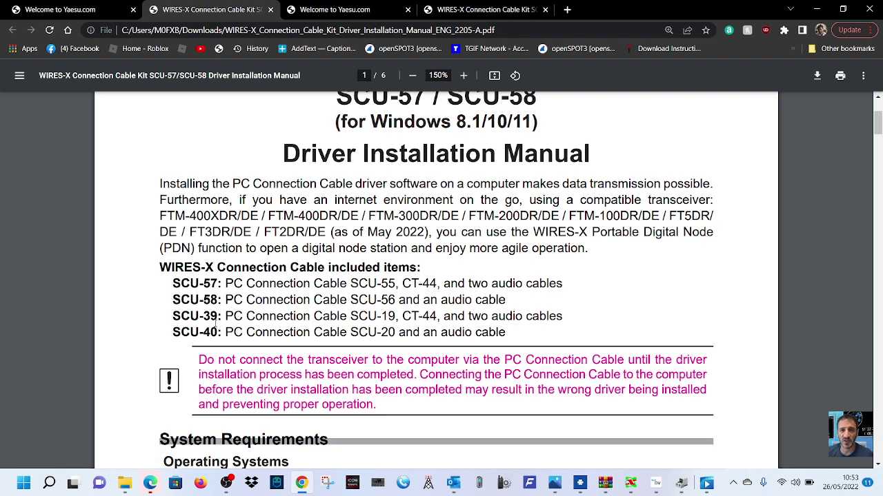
pyautogui.scroll(-4, 617, 190)
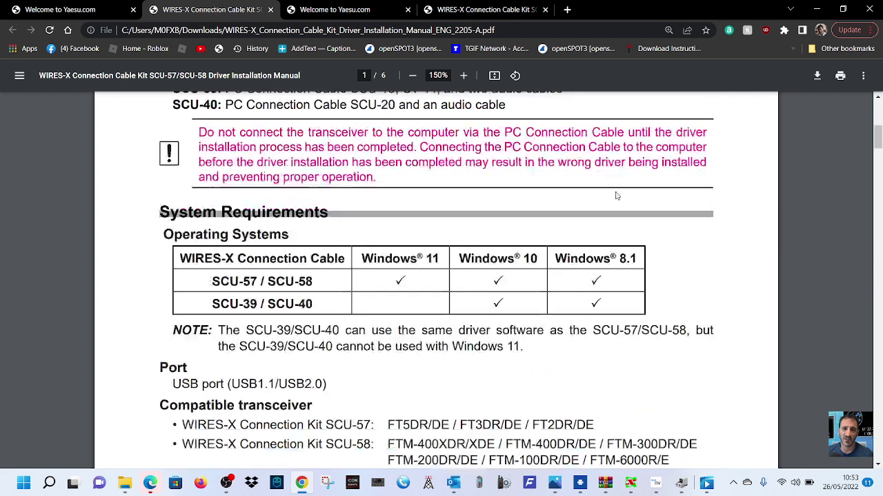
pyautogui.scroll(-1, 562, 179)
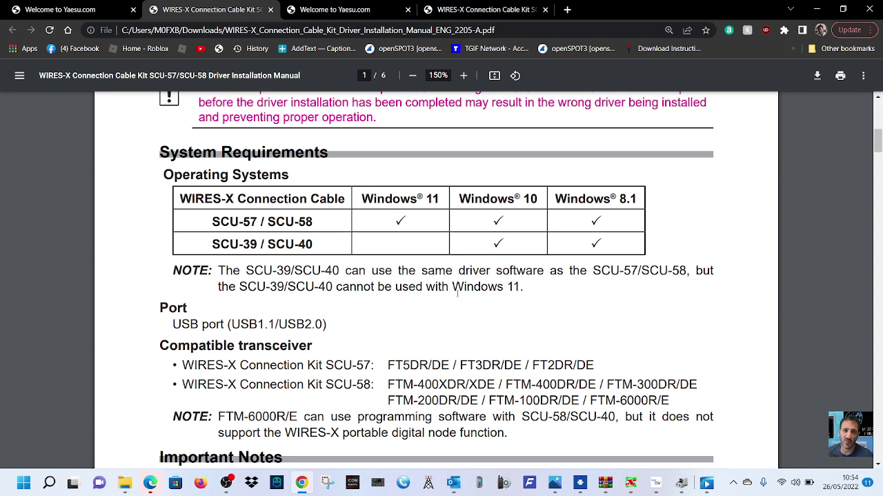
# - Skim the System Requirements and Compatible transceiver pages, finishing back at the manual's title page
pyautogui.scroll(-10, 545, 279)
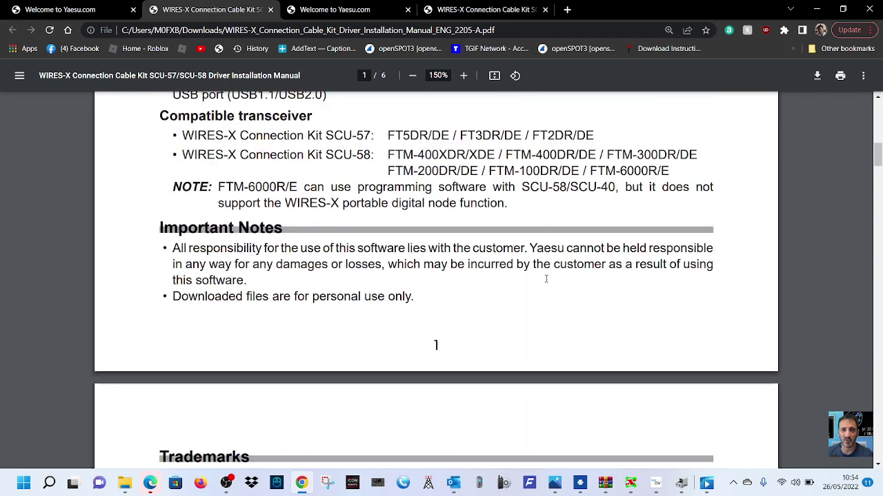
pyautogui.scroll(10, 547, 283)
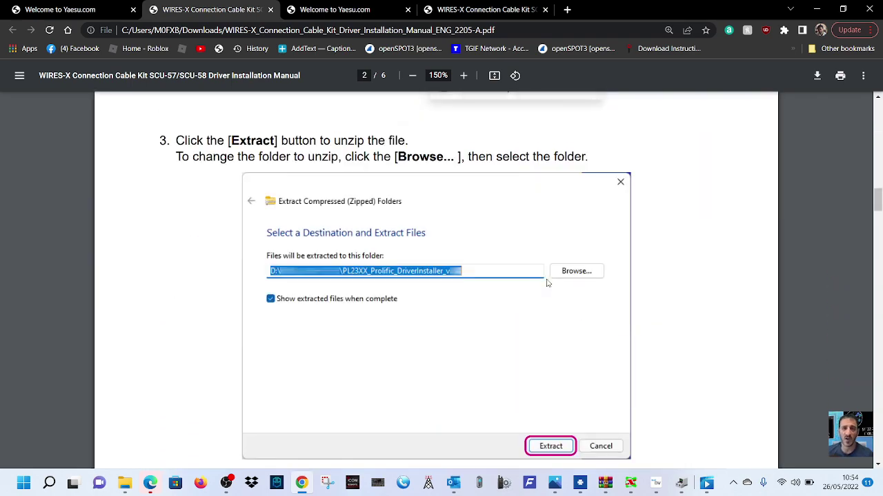
pyautogui.scroll(5, 549, 282)
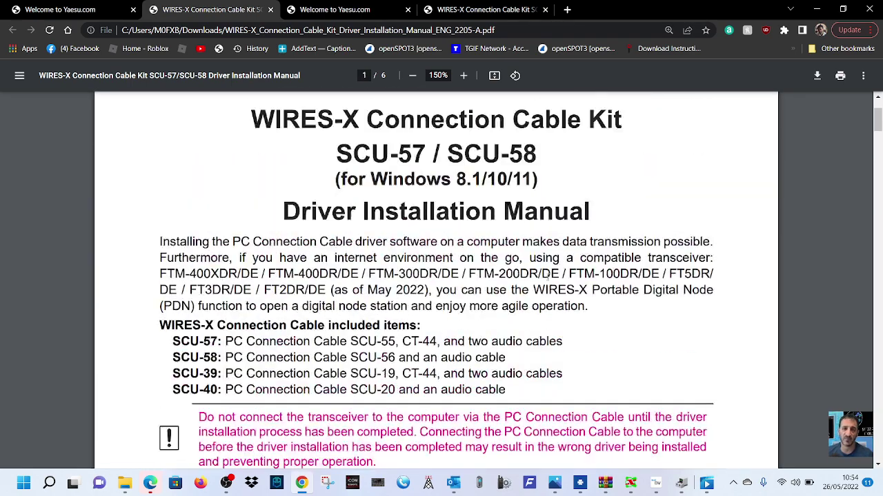
pyautogui.scroll(-15, 548, 277)
pyautogui.scroll(-20, 547, 275)
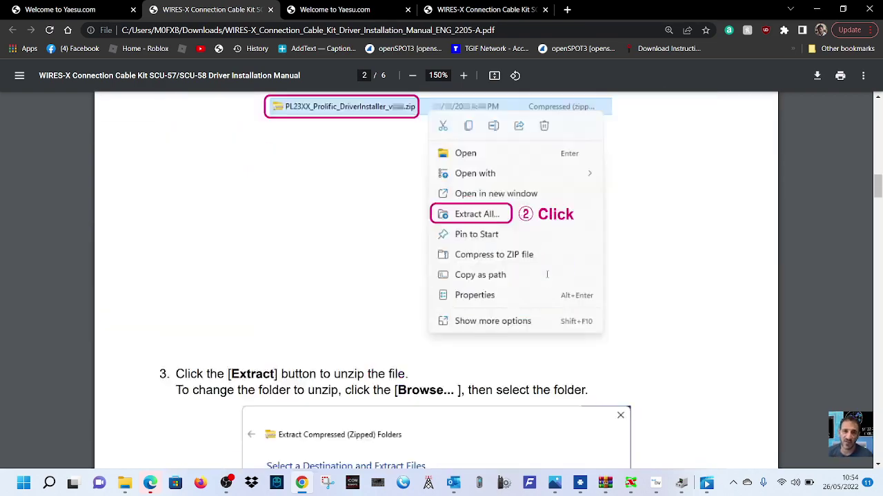
pyautogui.scroll(-20, 548, 289)
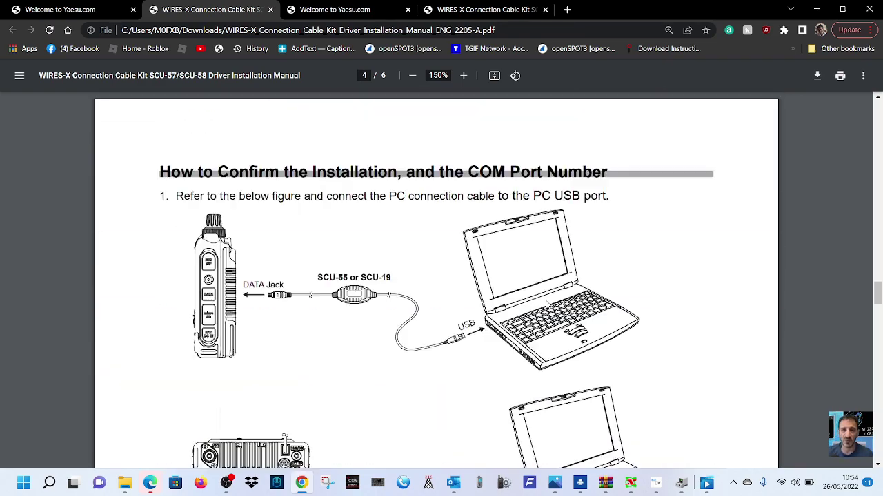
pyautogui.scroll(-15, 547, 305)
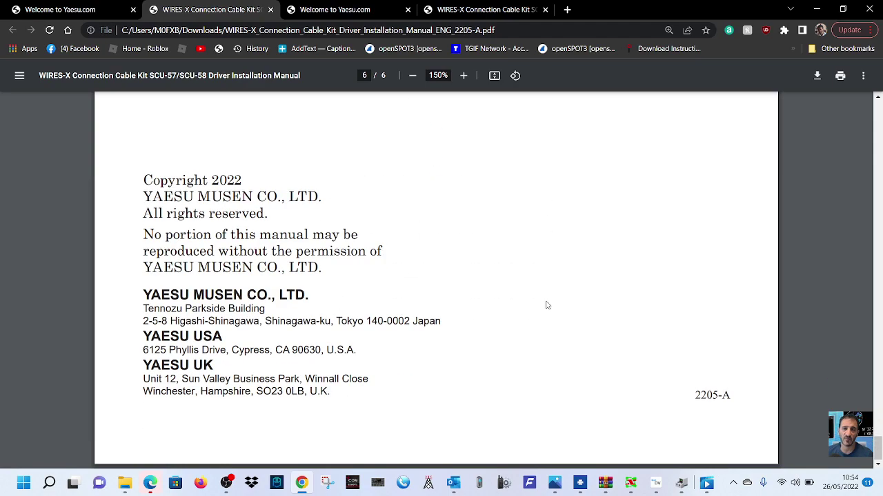
pyautogui.scroll(20, 548, 290)
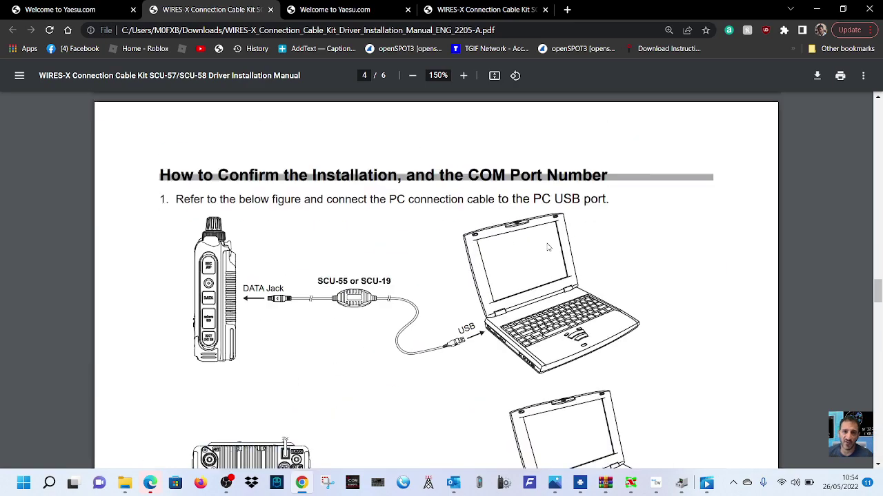
pyautogui.scroll(20, 548, 247)
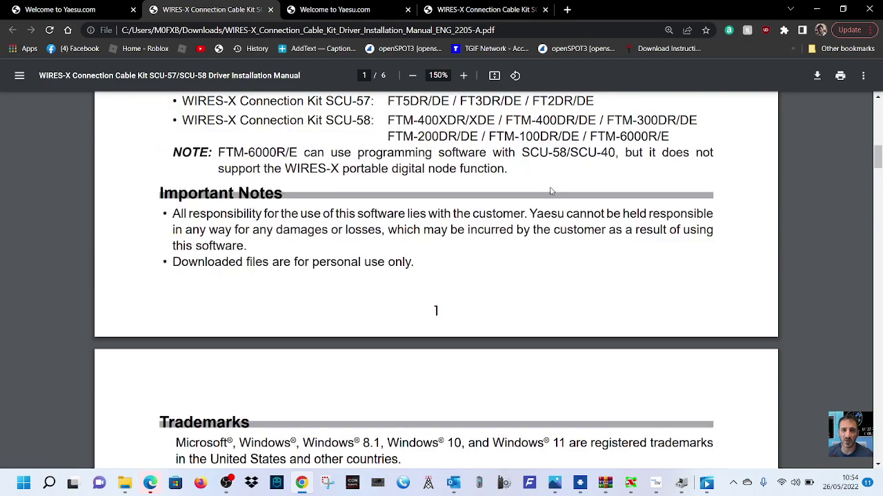
pyautogui.scroll(10, 550, 191)
pyautogui.scroll(-4, 551, 190)
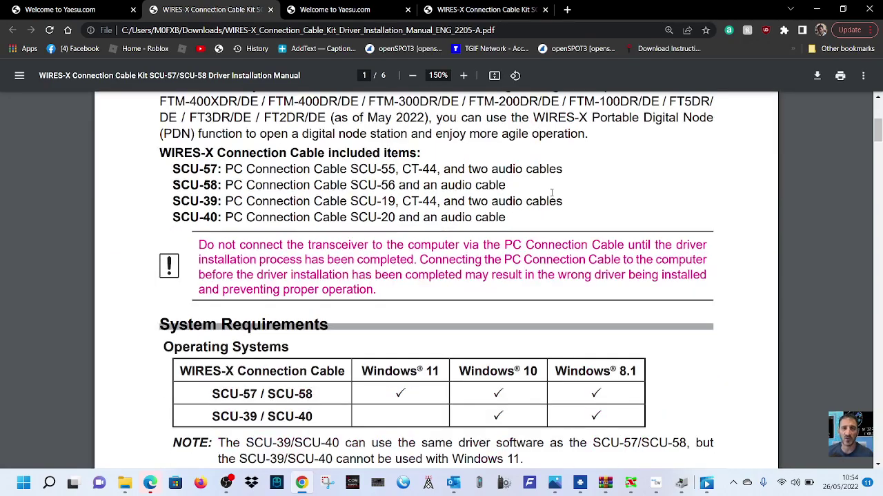
pyautogui.scroll(-4, 286, 445)
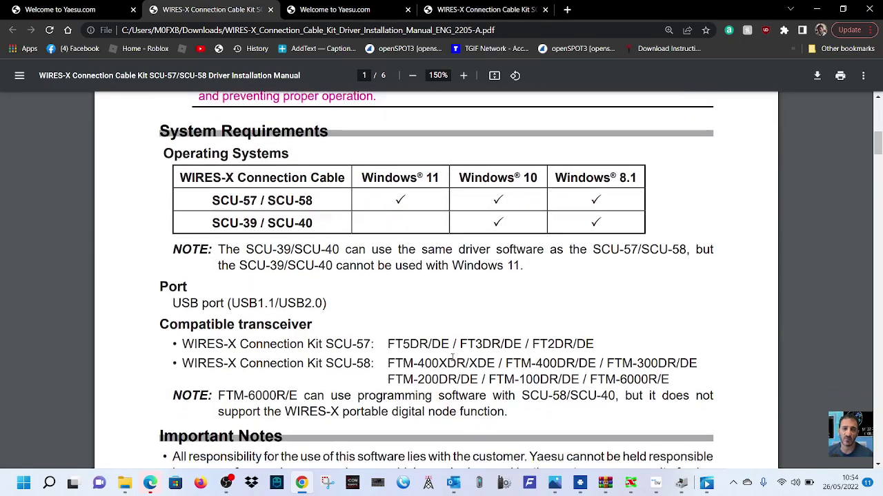
pyautogui.scroll(10, 455, 331)
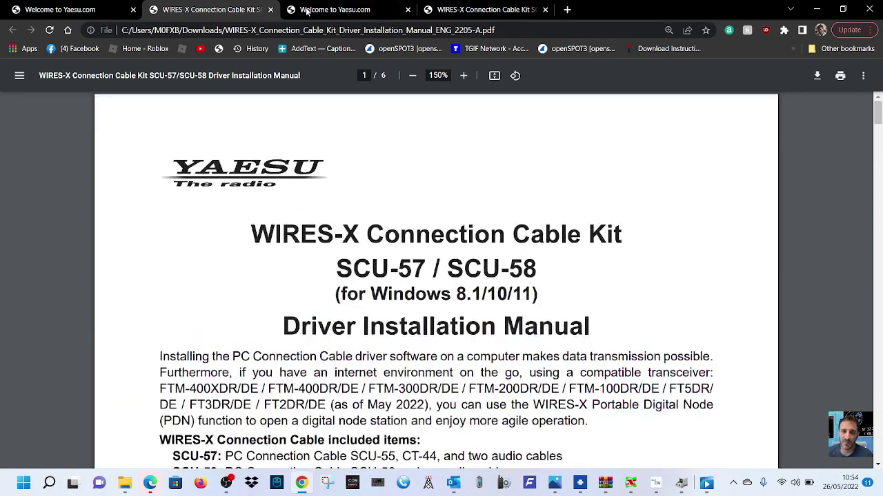
# - Download PL23XX_Prolific_DriverInstaller (Ver. 402) from the FTM-400DR/XDR Files tab
pyautogui.click(344, 10)
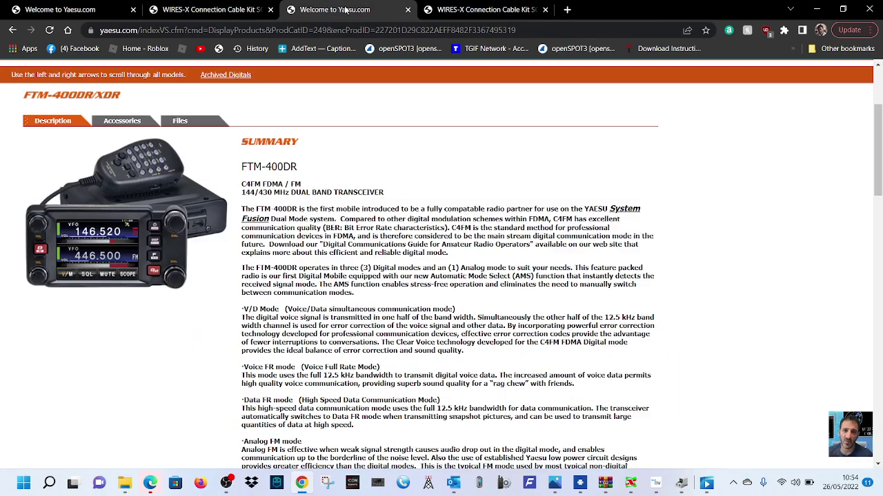
pyautogui.click(180, 121)
pyautogui.scroll(-10, 213, 414)
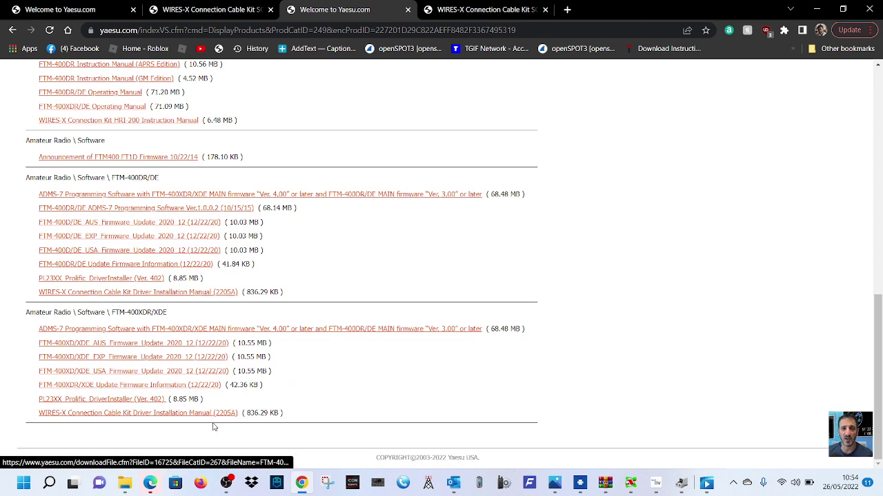
pyautogui.click(128, 400)
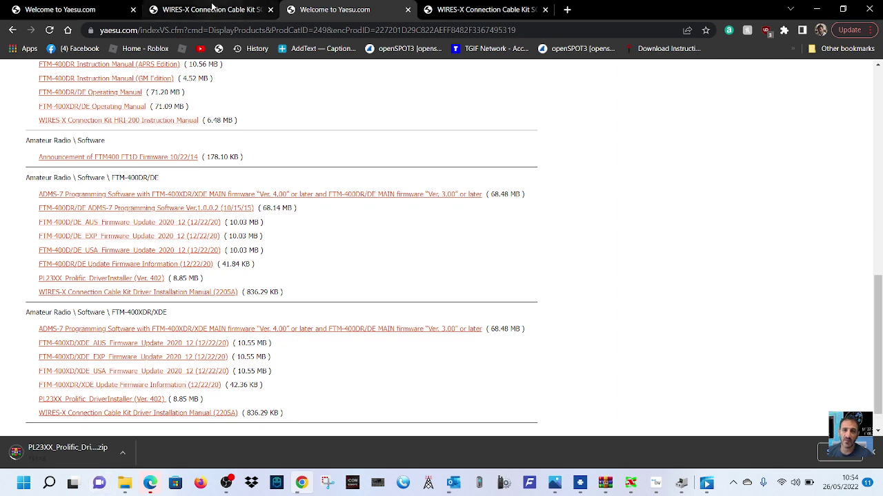
pyautogui.click(196, 9)
# - Compare the FT5DR and FTM-400DR/XDR software download lists, ending on the second driver manual copy
pyautogui.click(84, 10)
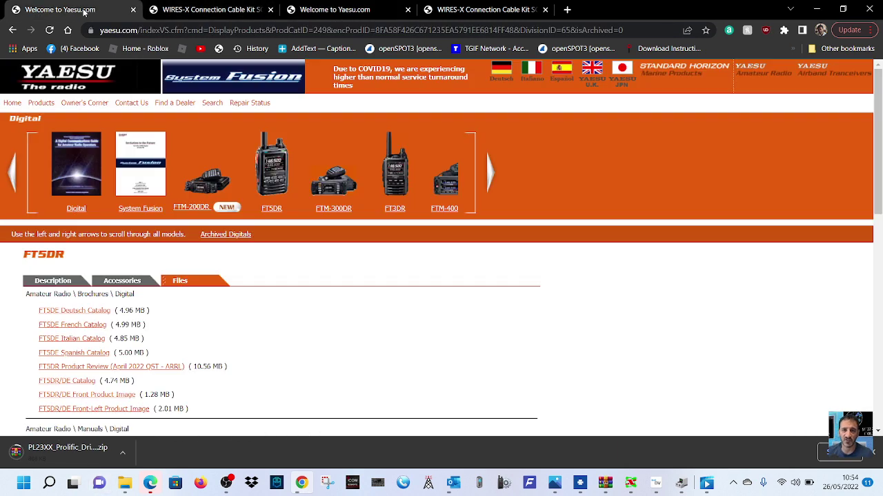
pyautogui.scroll(-8, 158, 324)
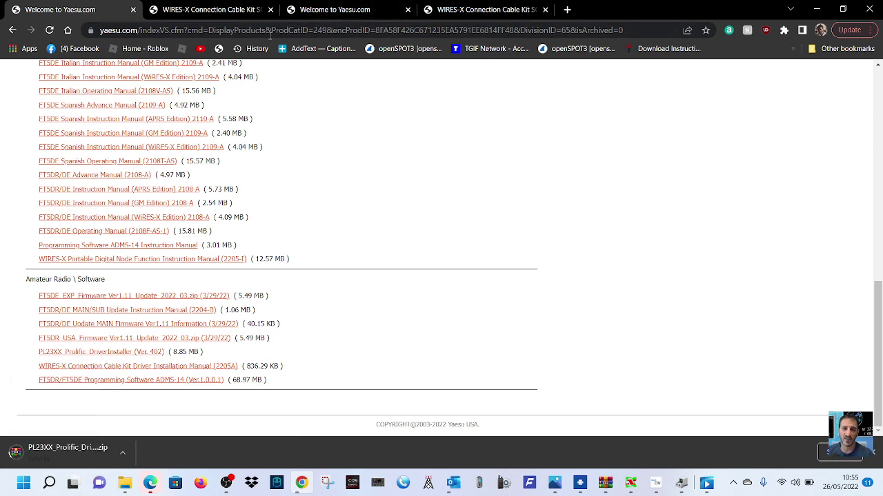
pyautogui.click(206, 8)
pyautogui.click(341, 8)
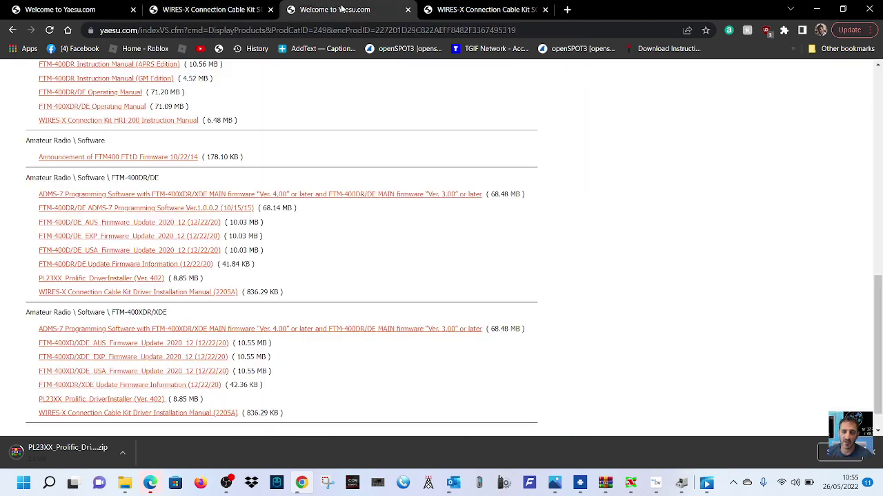
pyautogui.scroll(15, 881, 136)
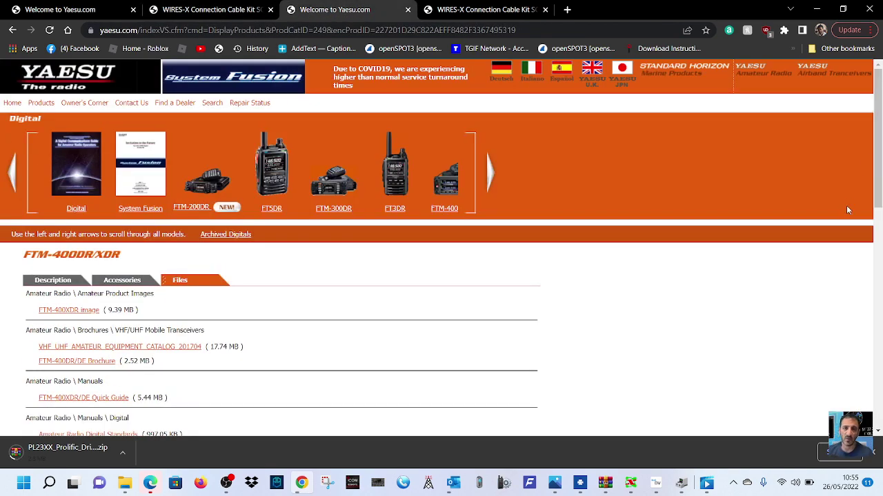
pyautogui.scroll(-3, 710, 266)
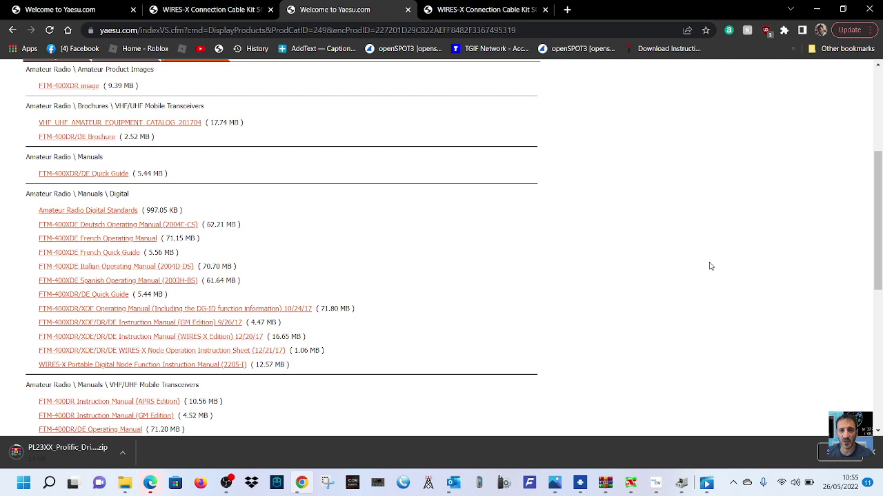
pyautogui.scroll(3, 709, 264)
pyautogui.click(509, 15)
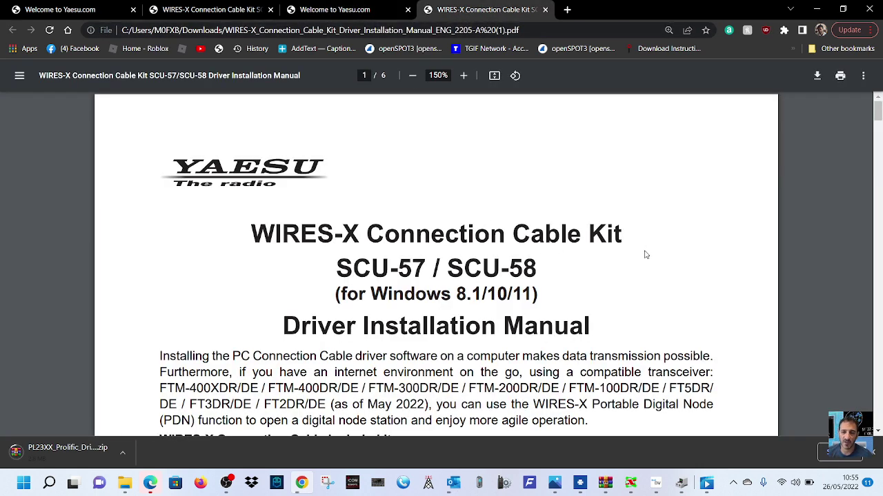
# - Scroll through the second copy of the WIRES-X SCU-57/SCU-58 manual and back to its title page
pyautogui.scroll(-8, 637, 259)
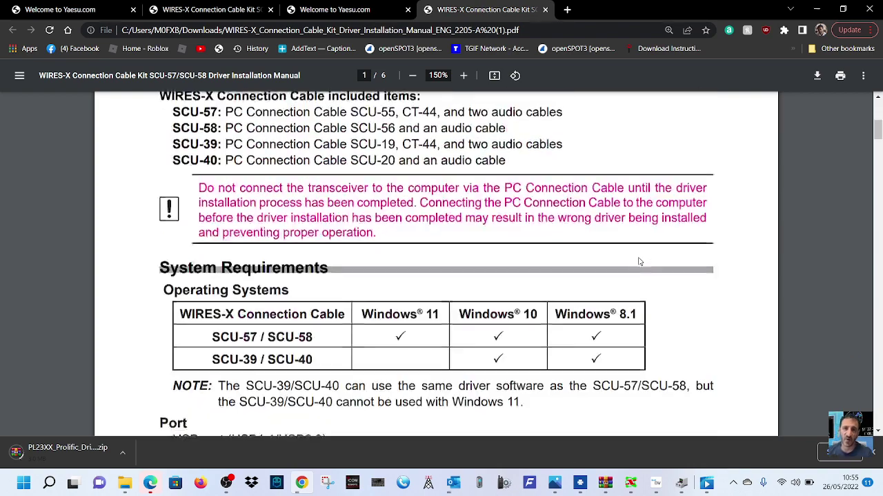
pyautogui.scroll(8, 639, 262)
pyautogui.scroll(-3, 639, 261)
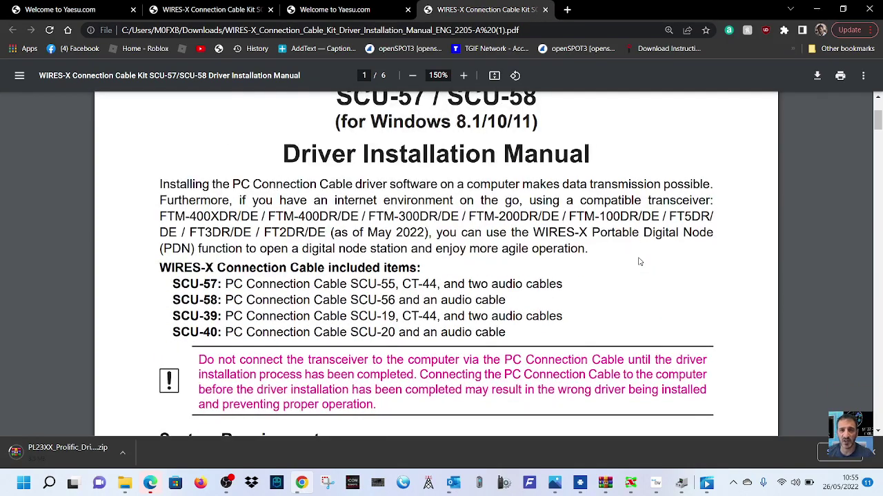
pyautogui.scroll(3, 640, 257)
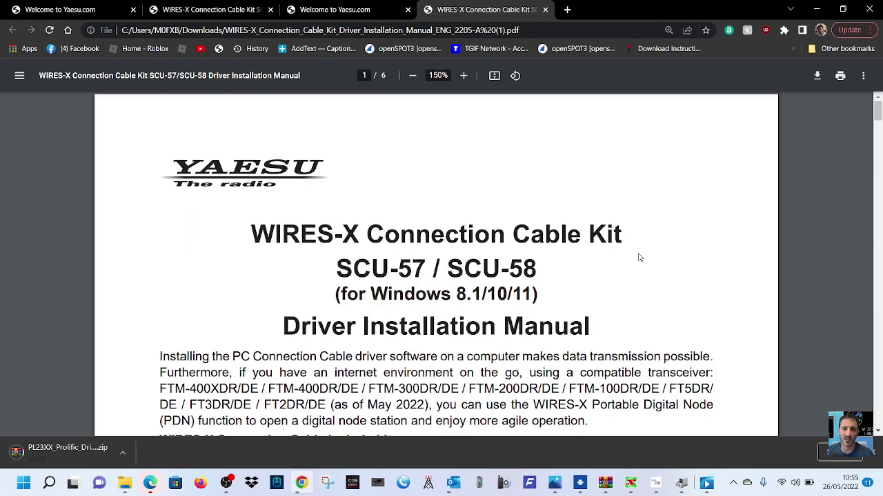
pyautogui.scroll(-2, 637, 255)
pyautogui.scroll(-15, 639, 255)
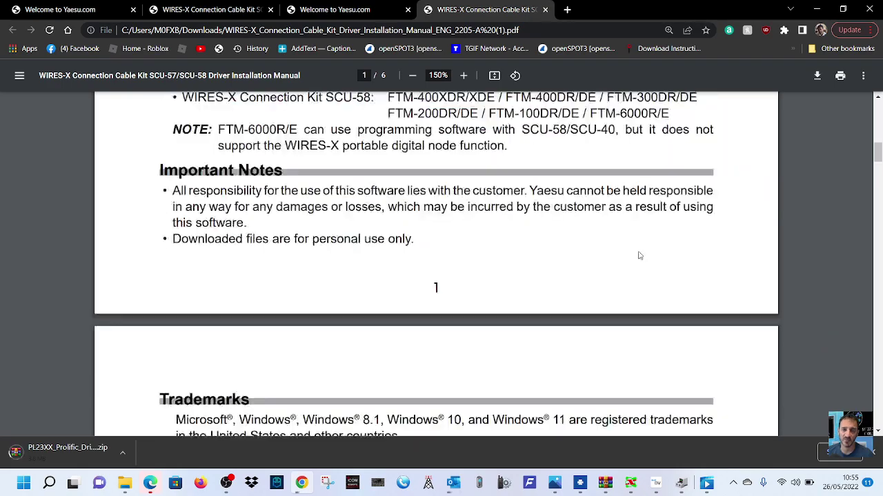
pyautogui.scroll(15, 645, 234)
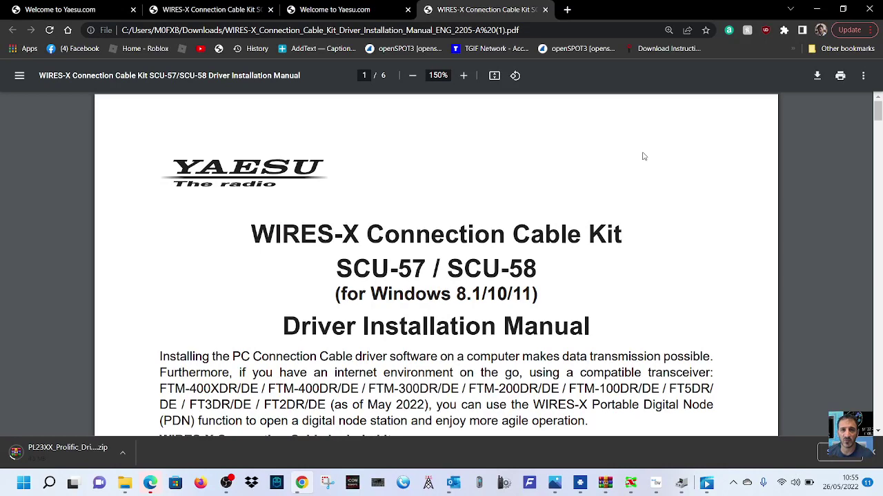
# - Revisit the FTM-400DR/XDR files page, the driver manual and the FT5DR files page
pyautogui.click(335, 9)
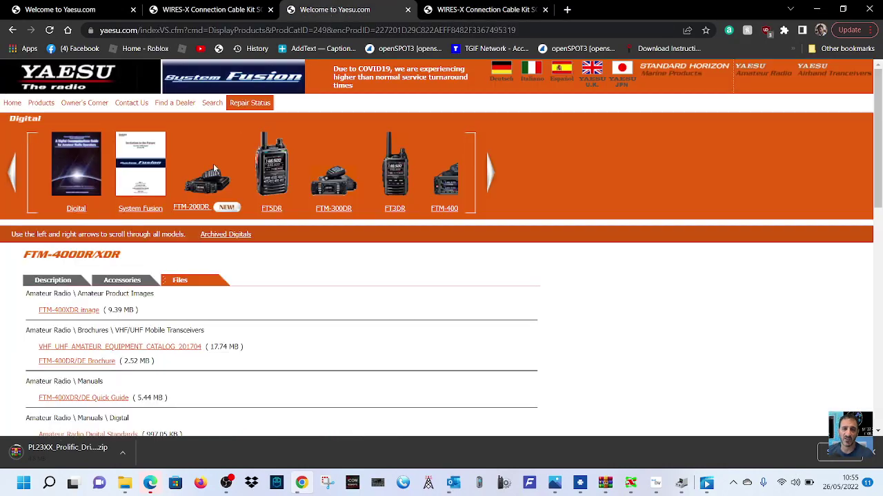
pyautogui.scroll(-5, 282, 218)
pyautogui.scroll(3, 282, 218)
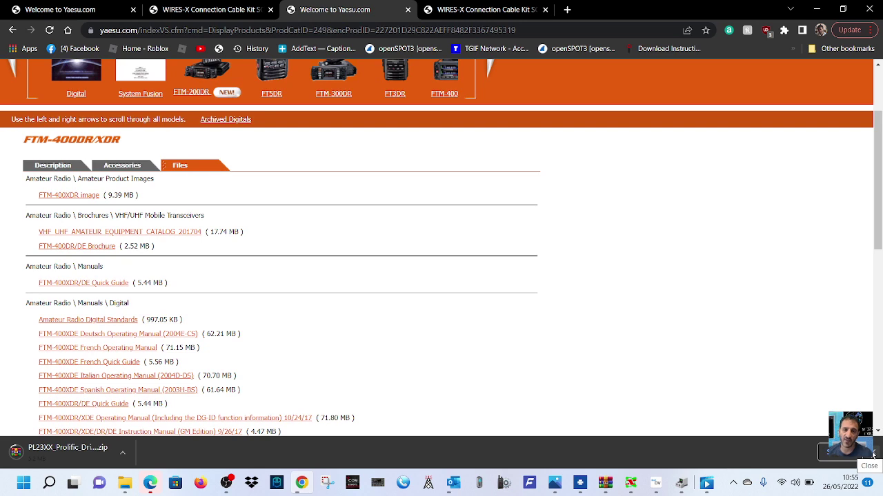
pyautogui.click(209, 10)
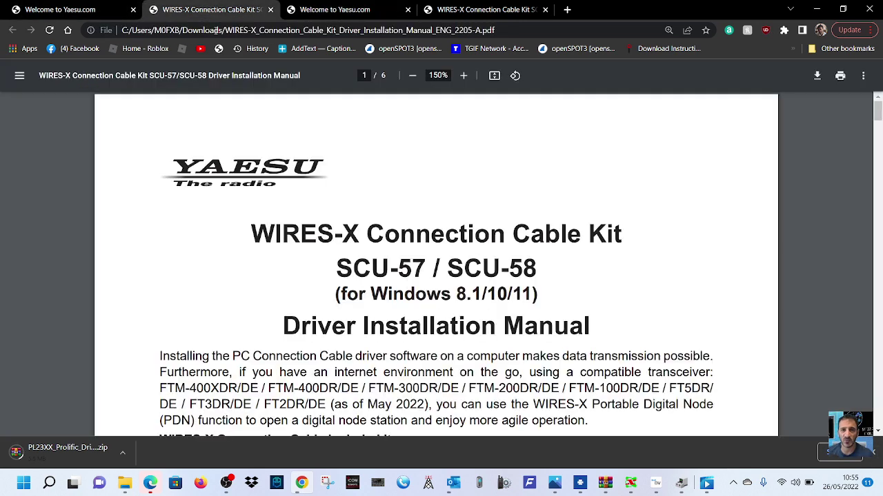
pyautogui.click(60, 9)
pyautogui.scroll(10, 339, 242)
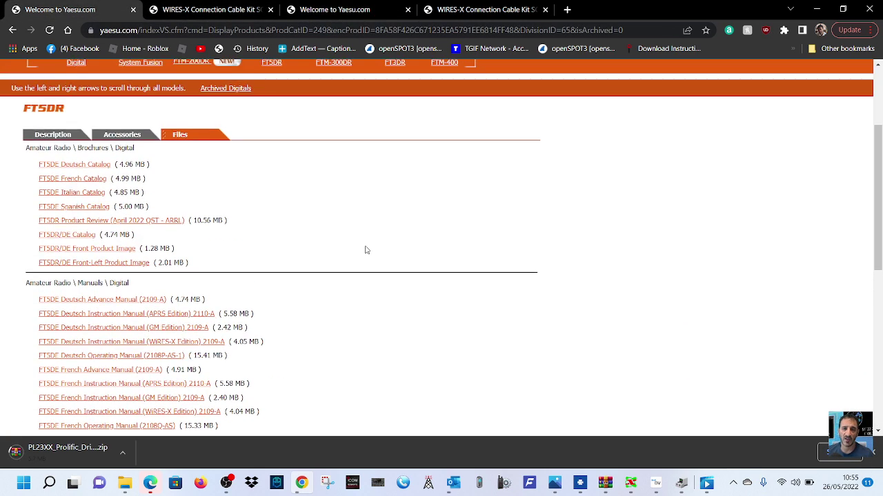
pyautogui.scroll(2, 366, 250)
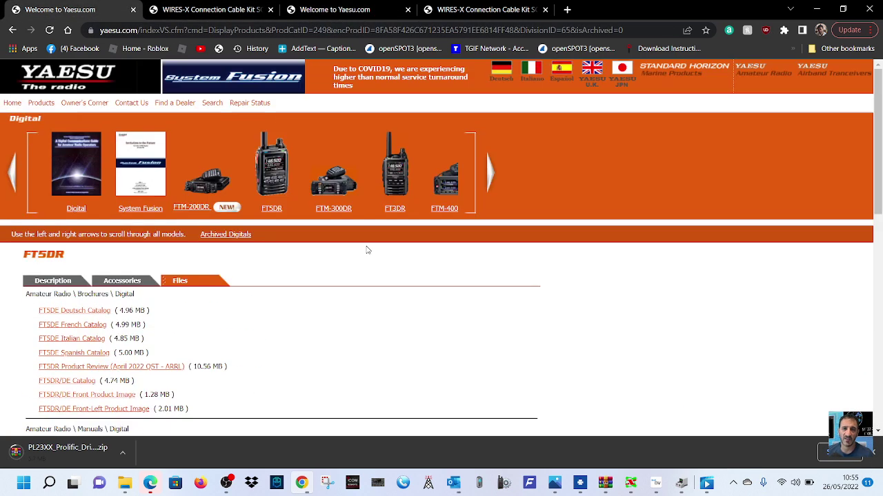
# - Show the Description summary on the FTM-400DR/XDR product page
pyautogui.click(233, 8)
pyautogui.click(325, 14)
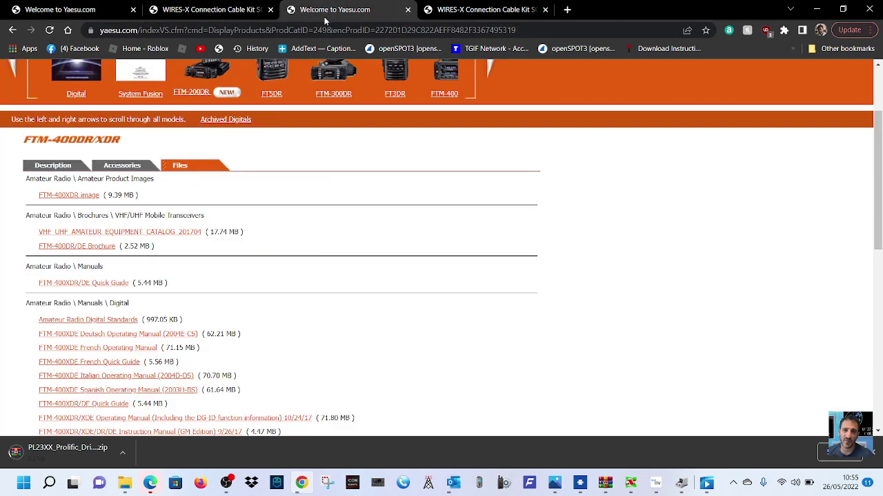
pyautogui.scroll(2, 430, 282)
pyautogui.click(46, 283)
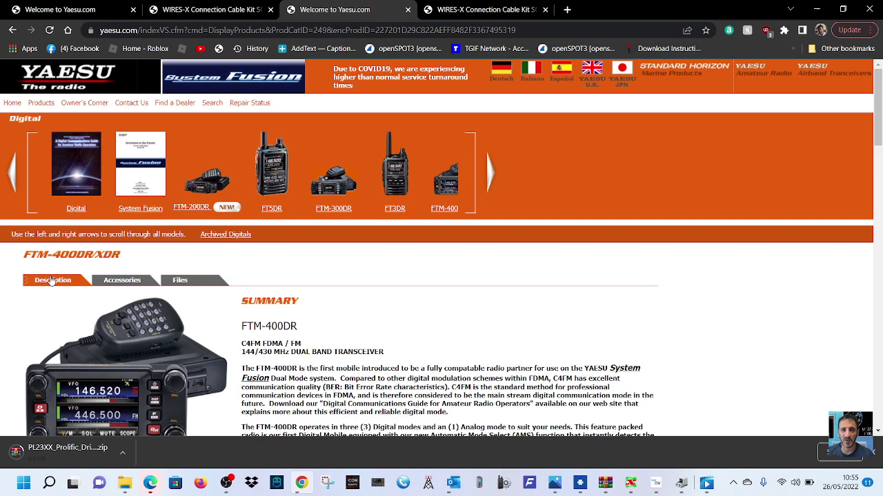
pyautogui.scroll(-1, 49, 289)
# - Reload the FT5DR product page from its image, then return to the FTM-400DR/XDR description
pyautogui.click(63, 9)
pyautogui.scroll(-5, 90, 247)
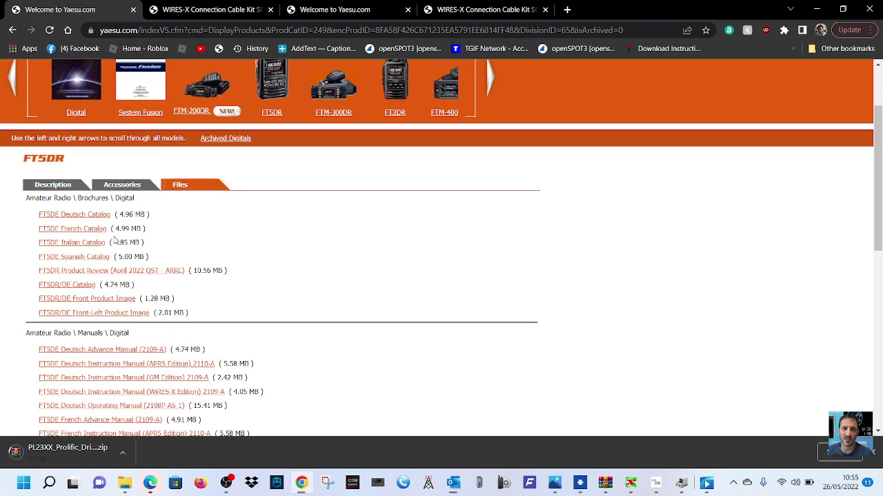
pyautogui.scroll(5, 119, 239)
pyautogui.click(279, 169)
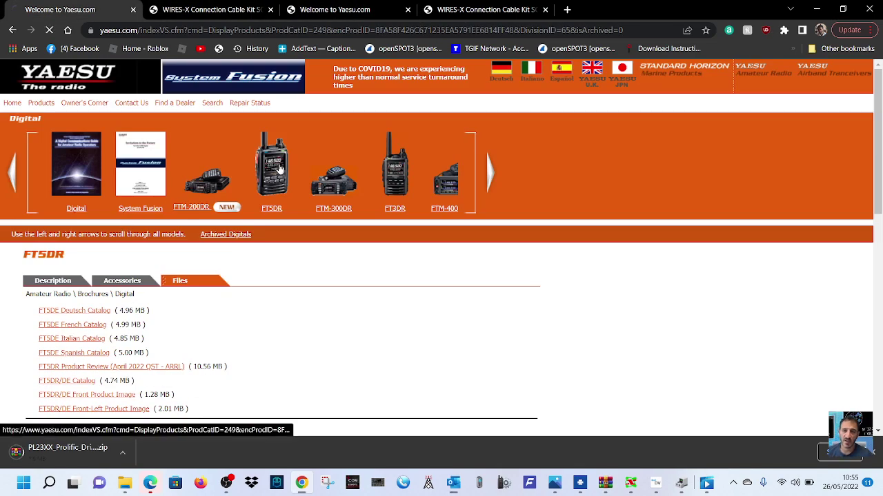
pyautogui.scroll(-3, 313, 141)
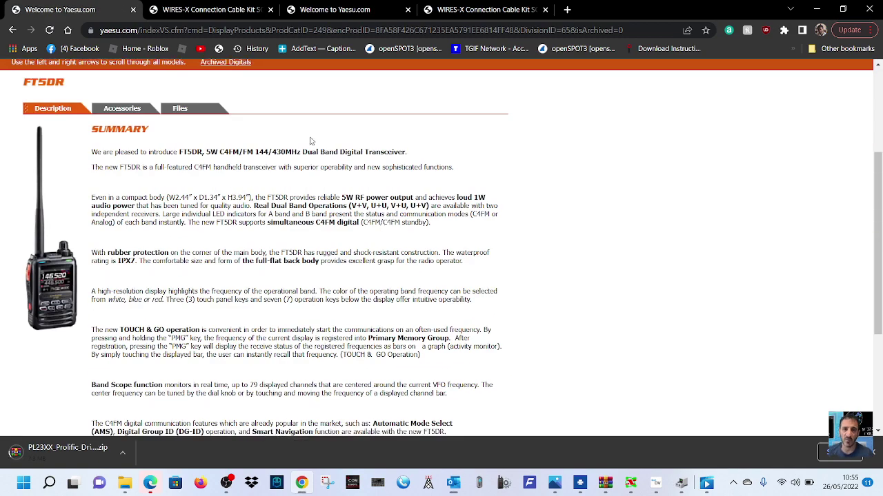
pyautogui.click(193, 13)
pyautogui.click(349, 11)
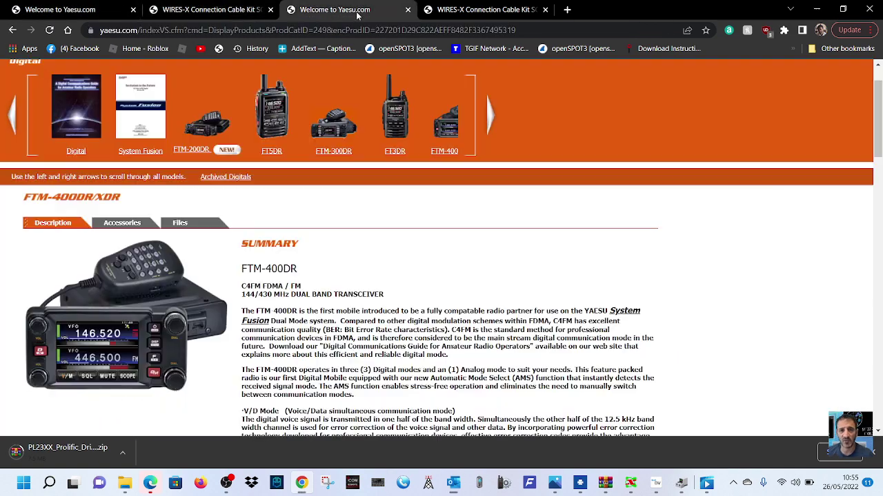